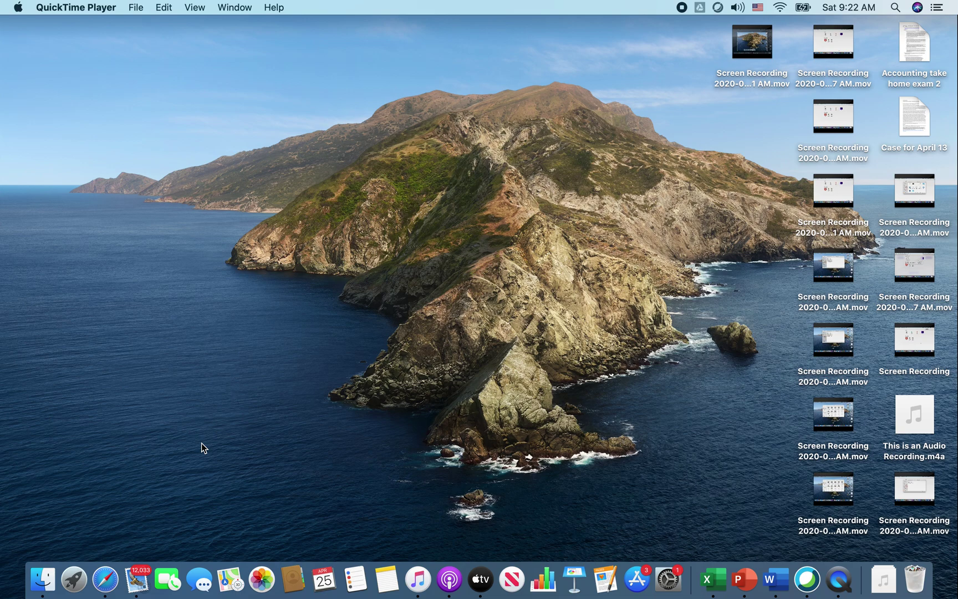
- Launch QuickTime Player from Launchpad
{"action": "left_click", "coordinate": [75, 582]}
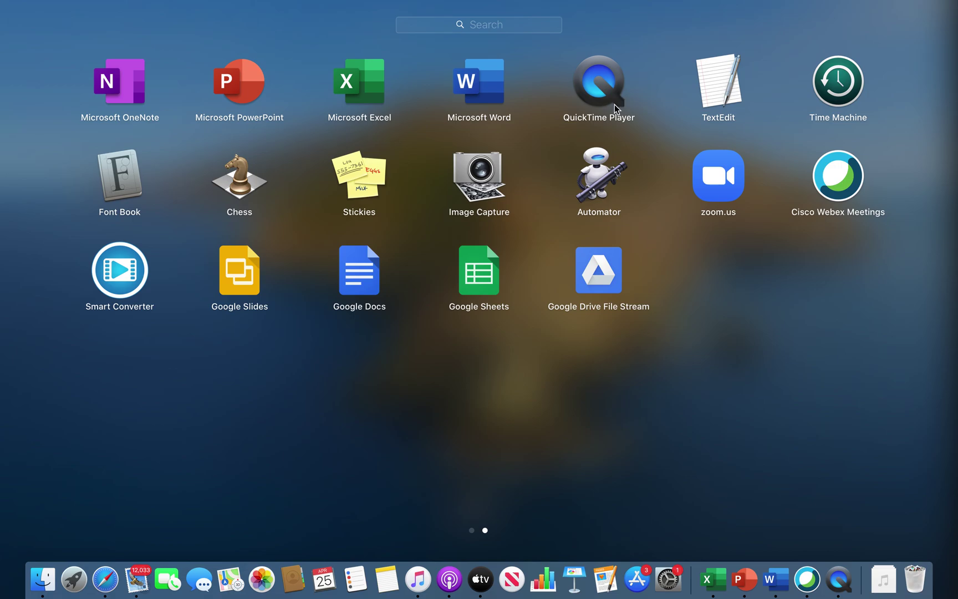
{"action": "left_click", "coordinate": [599, 94]}
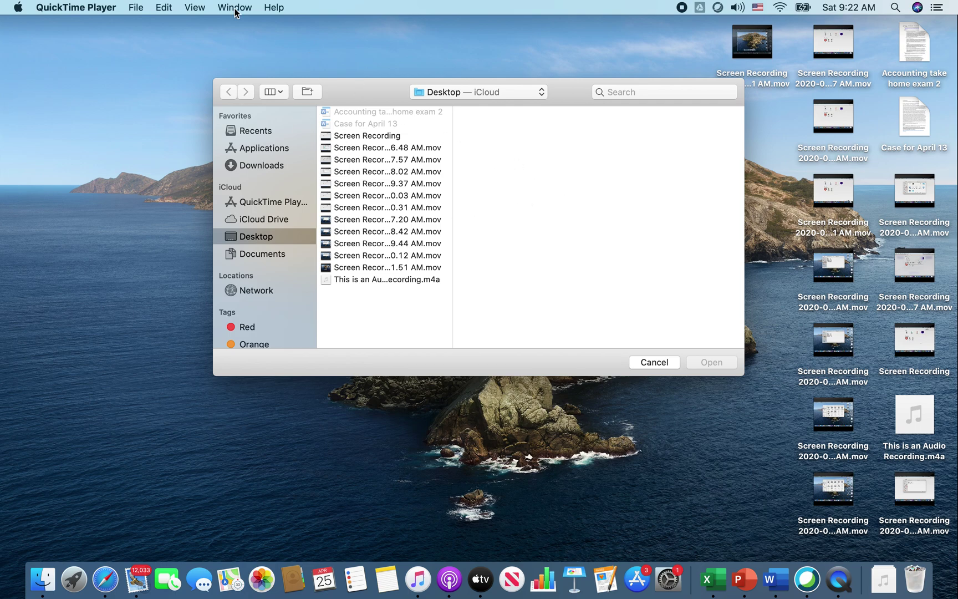
- Start a new, empty audio recording in QuickTime Player via the File menu
{"action": "left_click", "coordinate": [134, 7]}
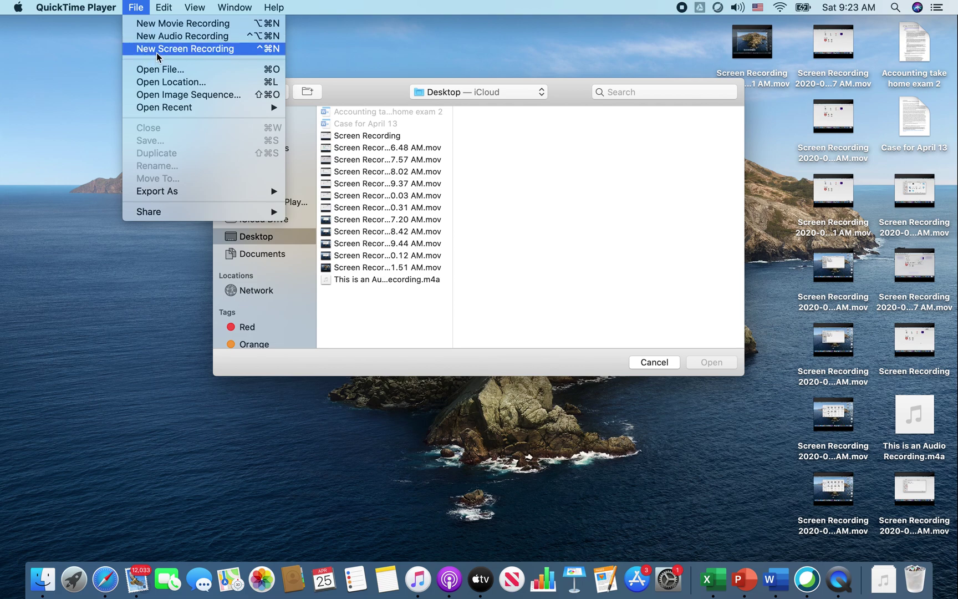
{"action": "left_click", "coordinate": [197, 36]}
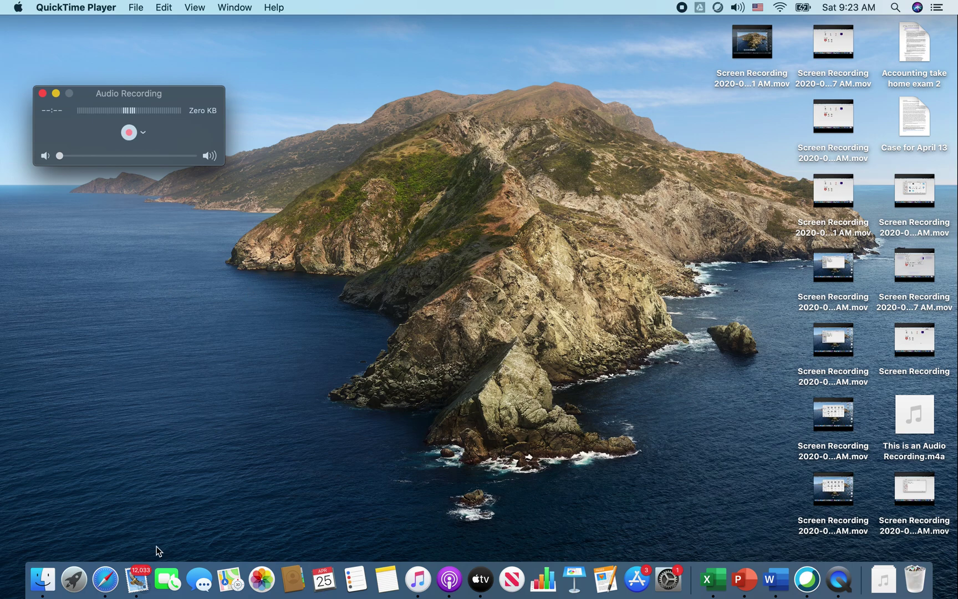
- Search 'google drive' in Safari to reach the Google Drive home page
{"action": "left_click", "coordinate": [104, 580]}
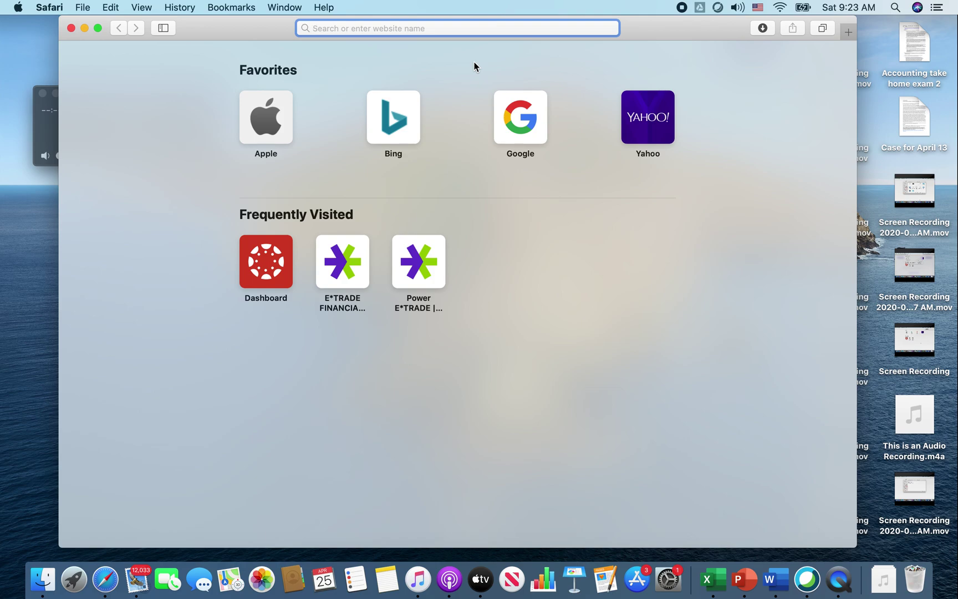
{"action": "type", "text": "google d"}
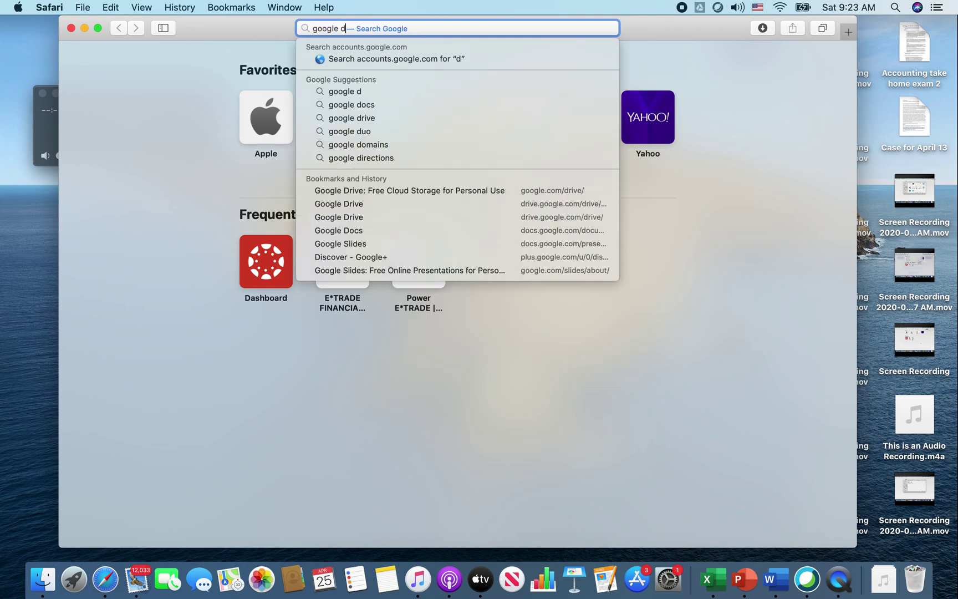
{"action": "type", "text": "rive"}
{"action": "key", "text": "Return"}
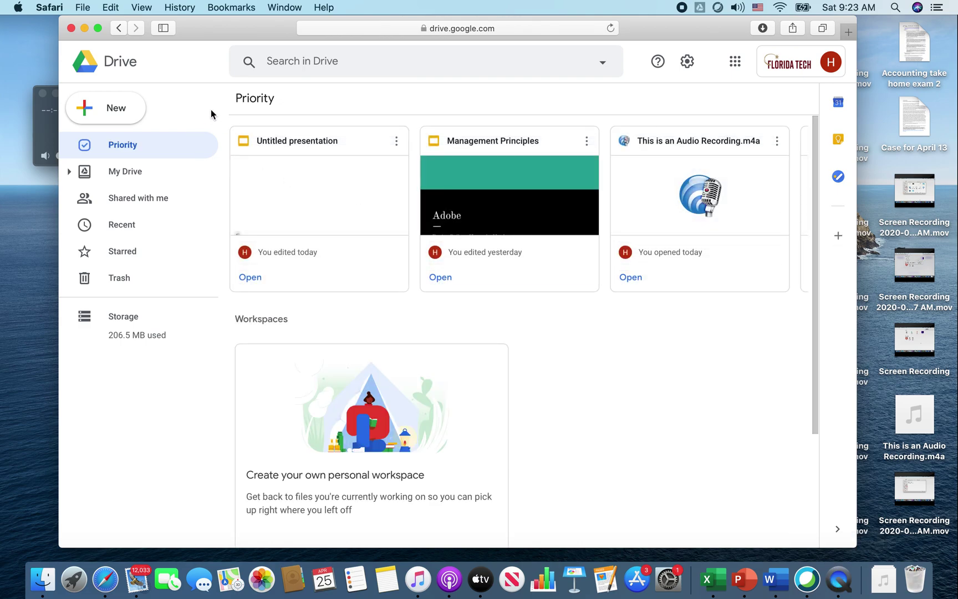
- Upload This is an Audio Recording.m4a from the Desktop to Google Drive and preview it
{"action": "left_click", "coordinate": [124, 117]}
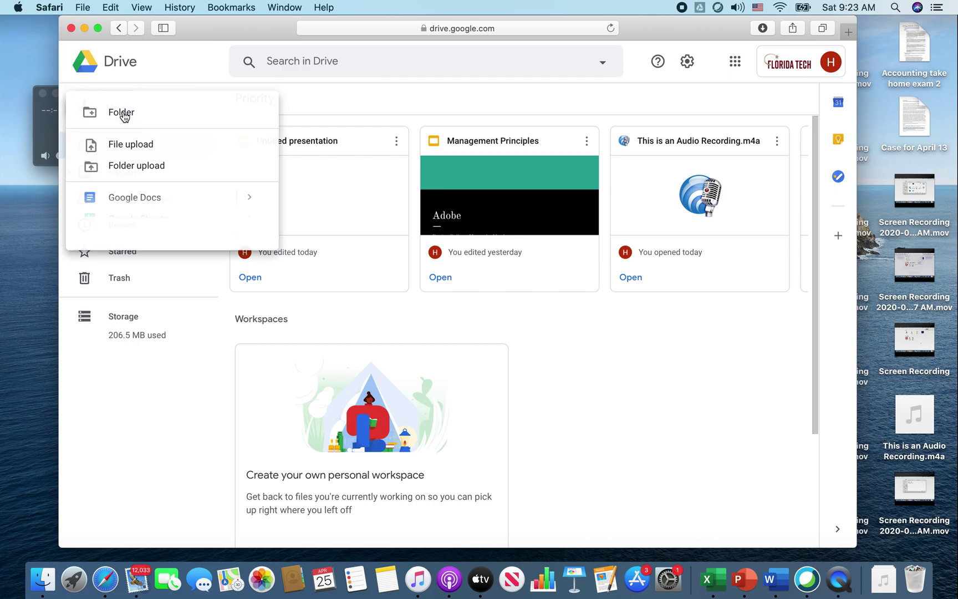
{"action": "left_click", "coordinate": [130, 146]}
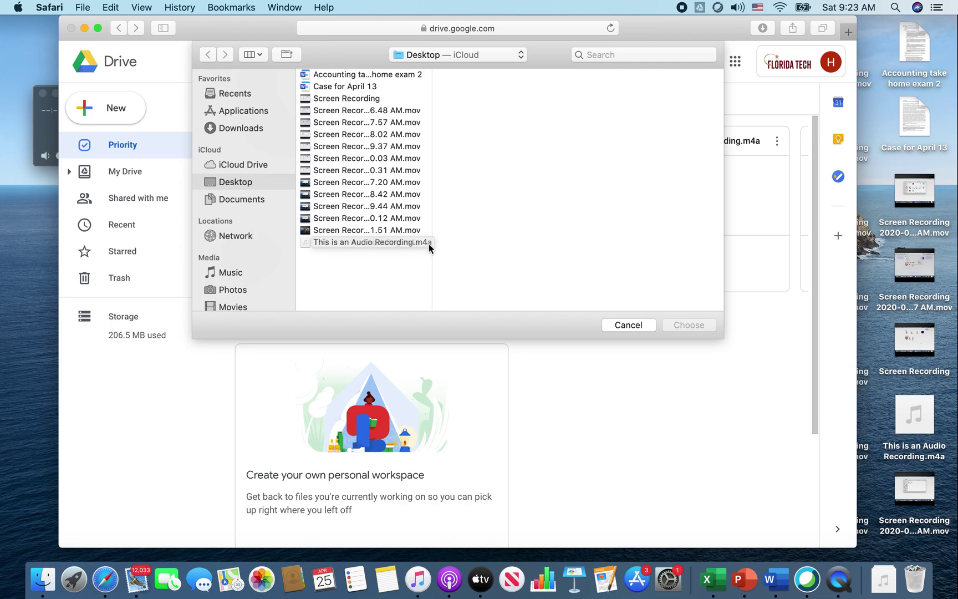
{"action": "left_click", "coordinate": [416, 244]}
{"action": "left_click", "coordinate": [703, 327]}
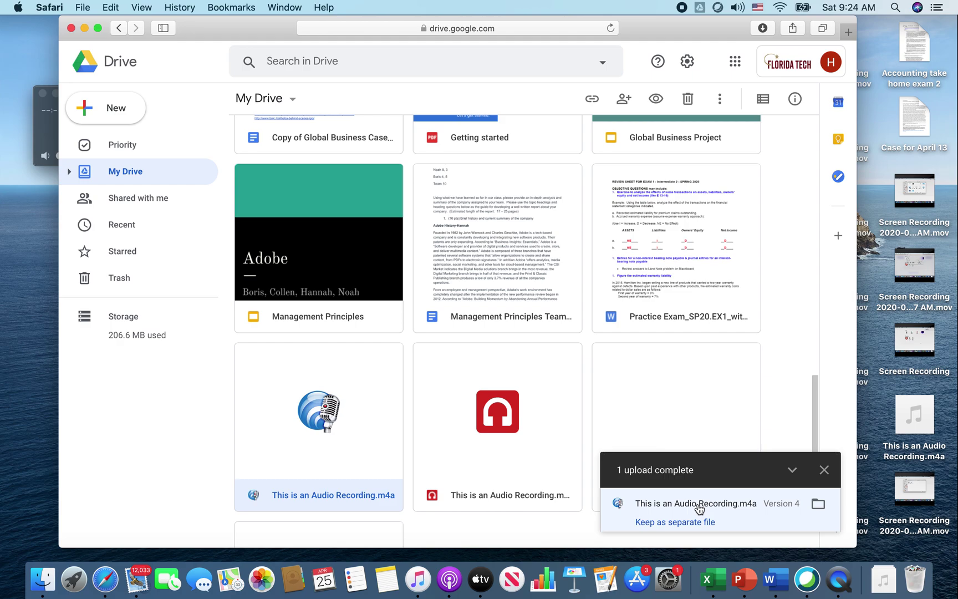
{"action": "left_click", "coordinate": [696, 506]}
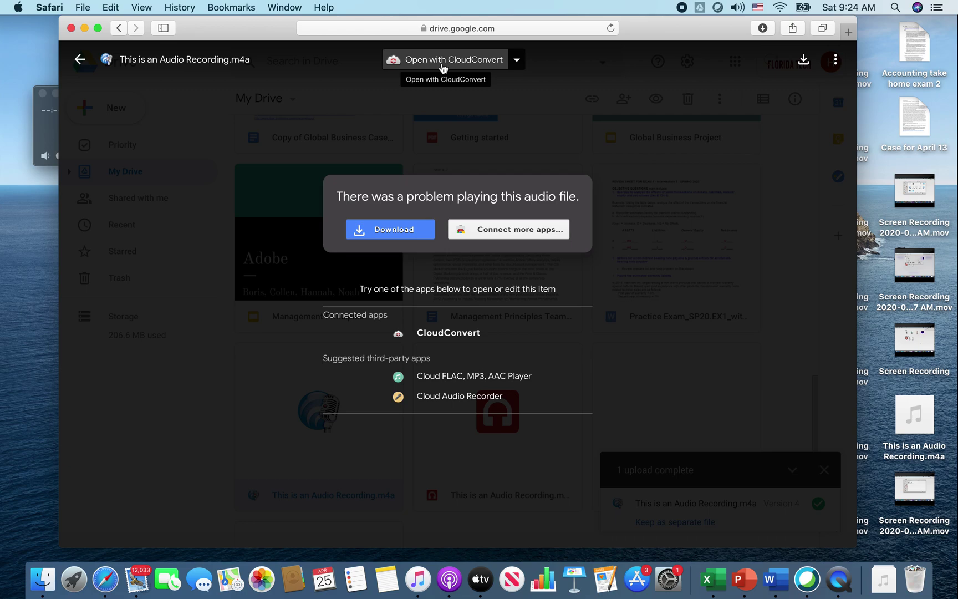
- Open the uploaded recording with CloudConvert and switch to its M4A Converter tab
{"action": "left_click", "coordinate": [442, 67]}
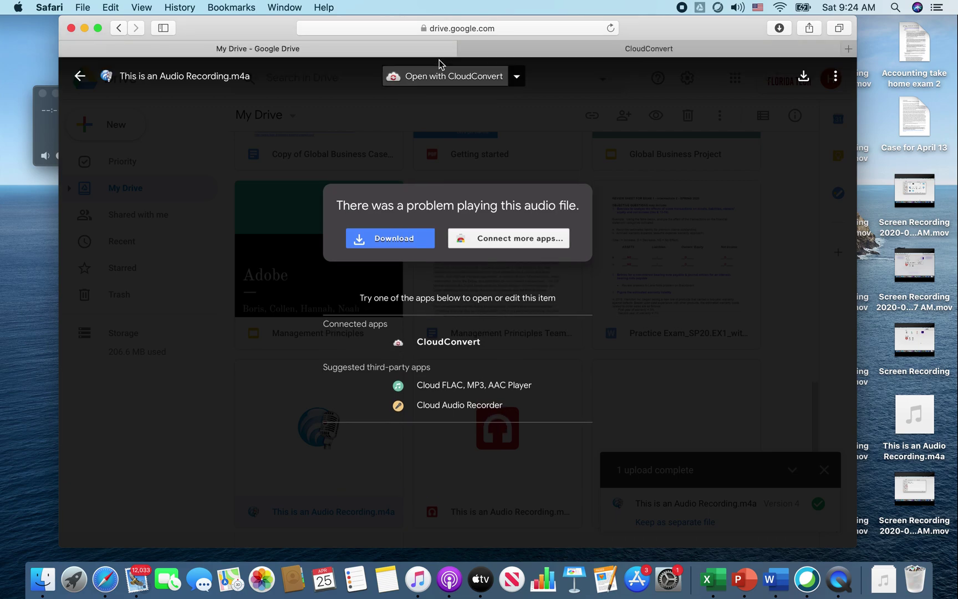
{"action": "left_click", "coordinate": [571, 51]}
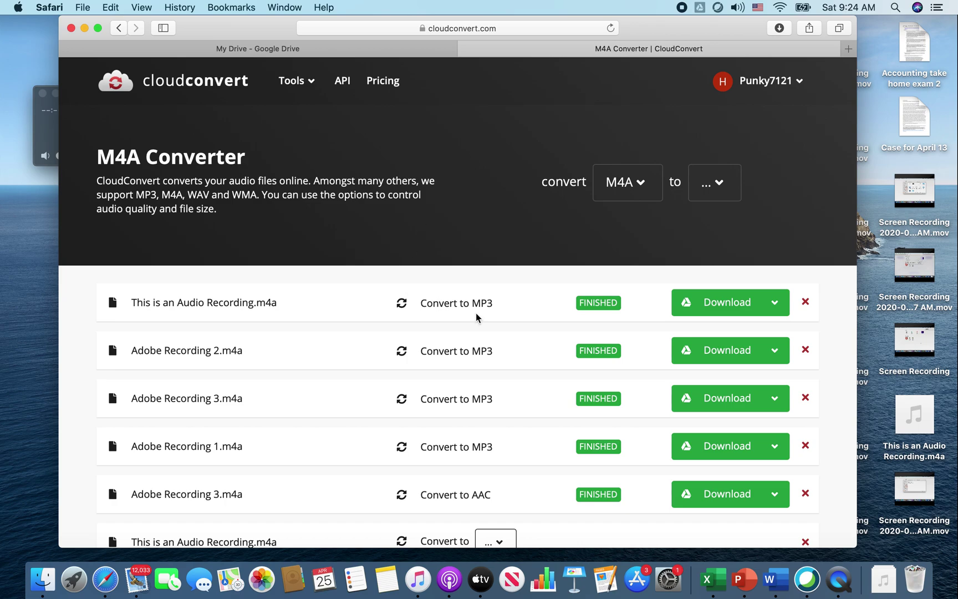
- Convert This is an Audio Recording.m4a to MP3 in CloudConvert
{"action": "scroll", "coordinate": [333, 355], "scroll_direction": "down", "scroll_amount": 5}
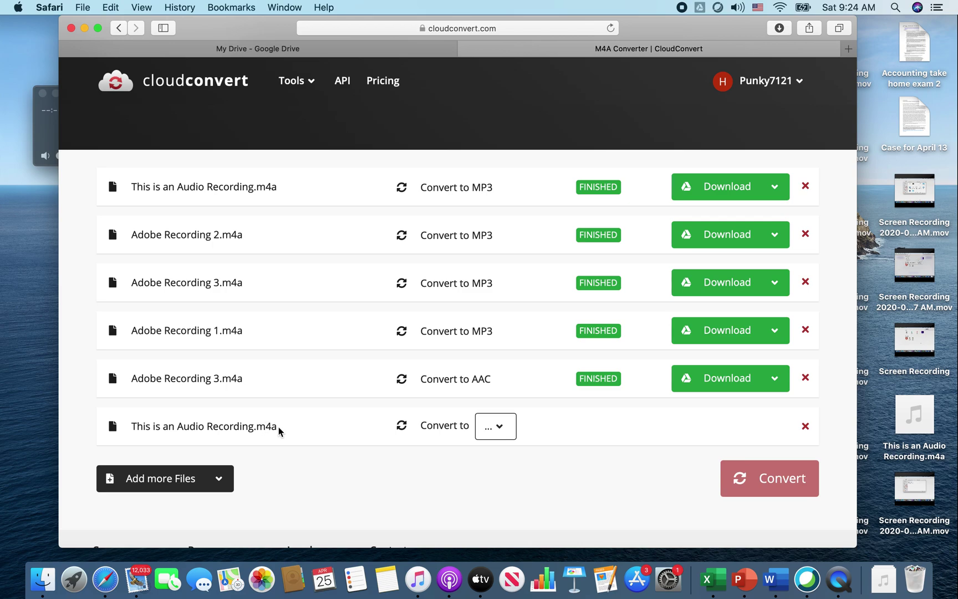
{"action": "left_click", "coordinate": [497, 435]}
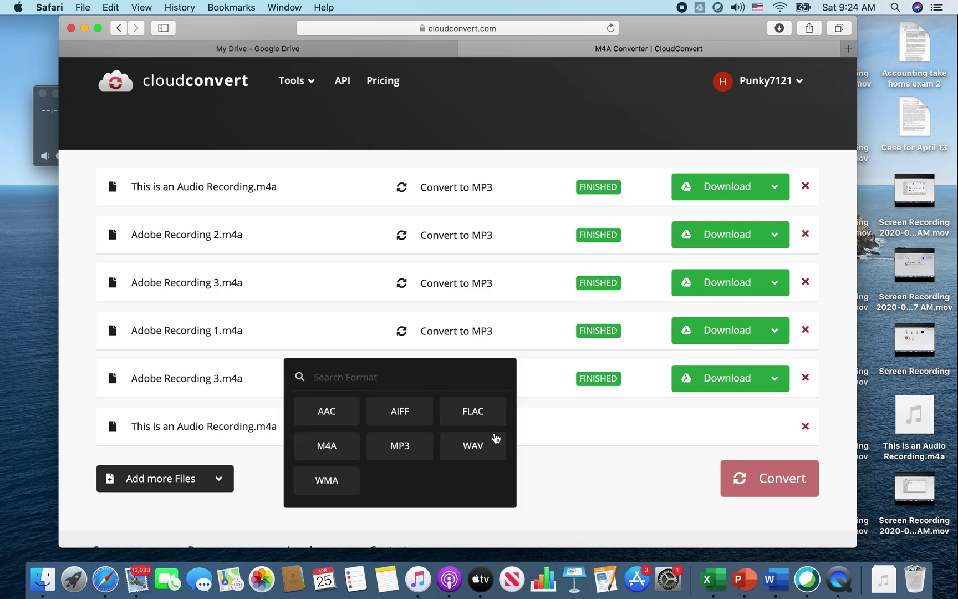
{"action": "left_click", "coordinate": [400, 452]}
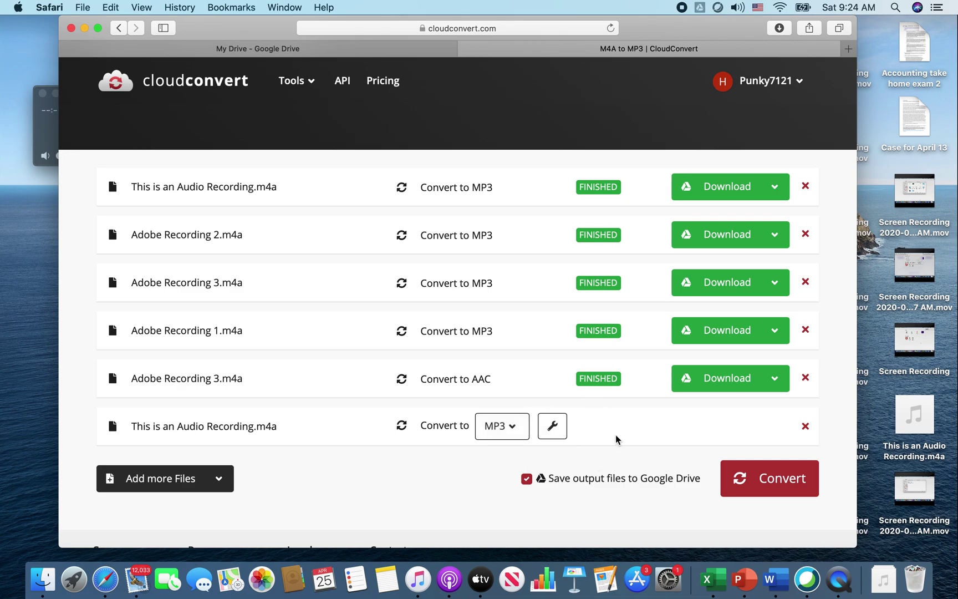
{"action": "left_click", "coordinate": [774, 486]}
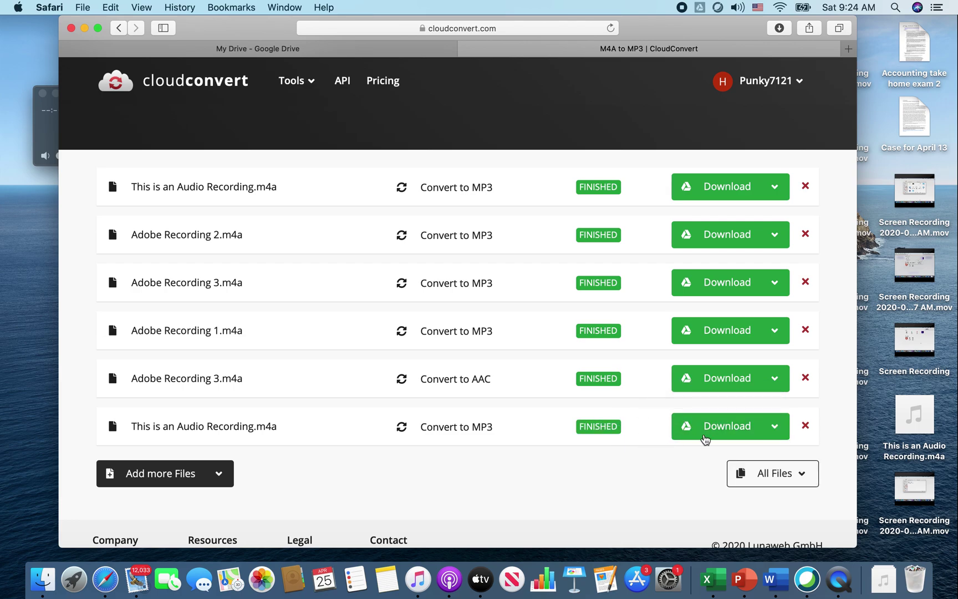
- Save the converted MP3 to Google Drive and return to the My Drive file list
{"action": "left_click", "coordinate": [726, 427]}
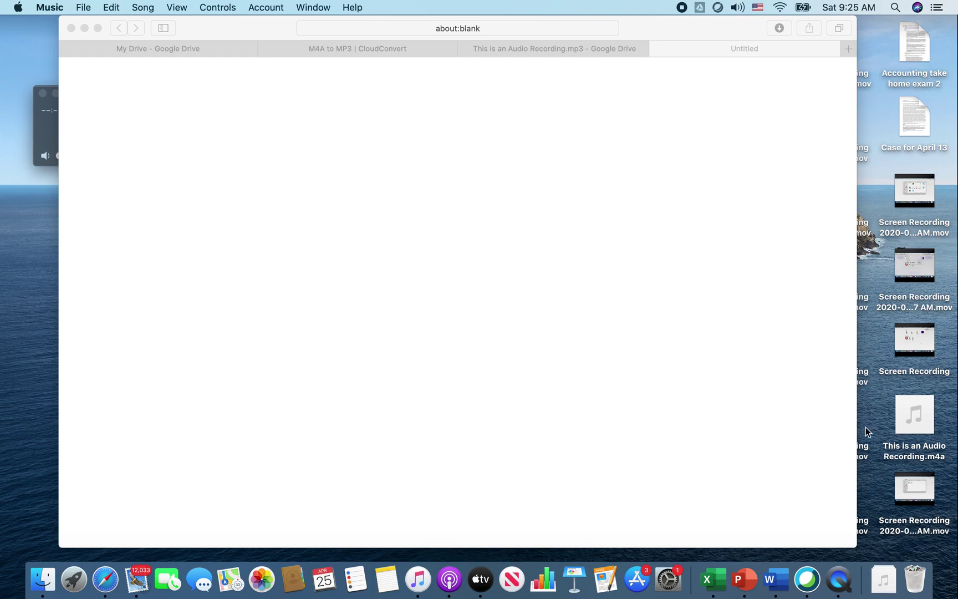
{"action": "left_click", "coordinate": [576, 54]}
{"action": "left_click", "coordinate": [381, 51]}
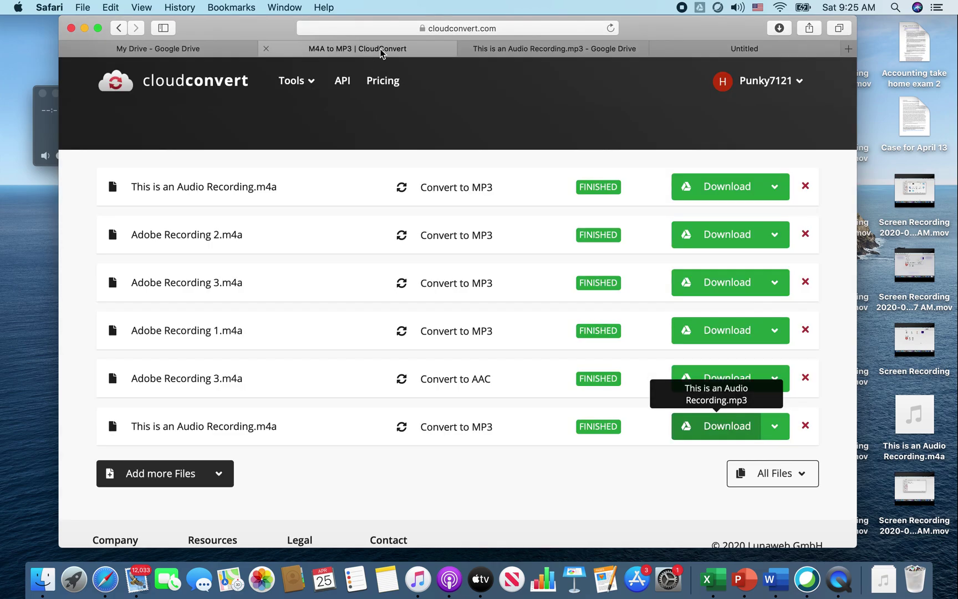
{"action": "left_click", "coordinate": [201, 48]}
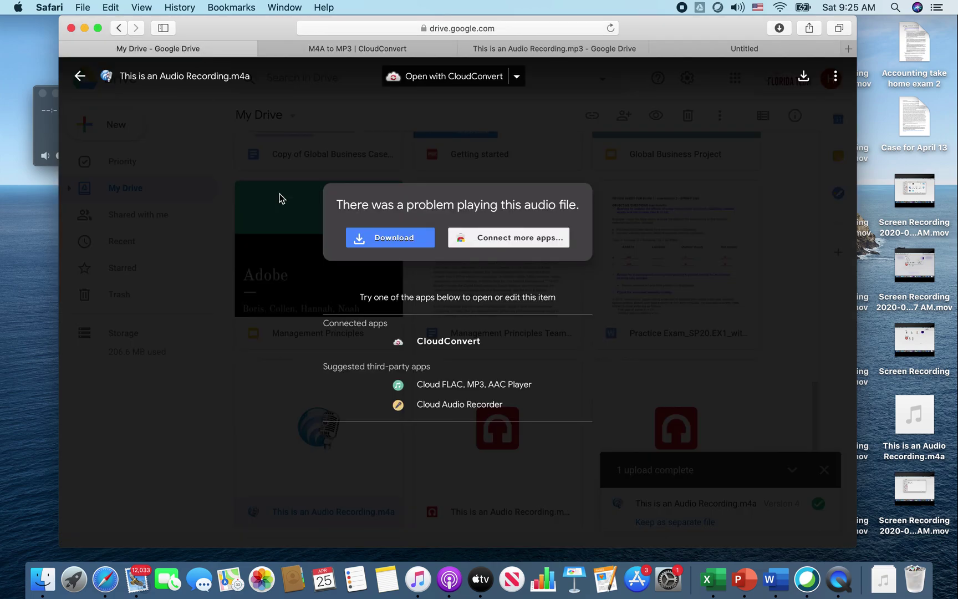
{"action": "left_click", "coordinate": [231, 188]}
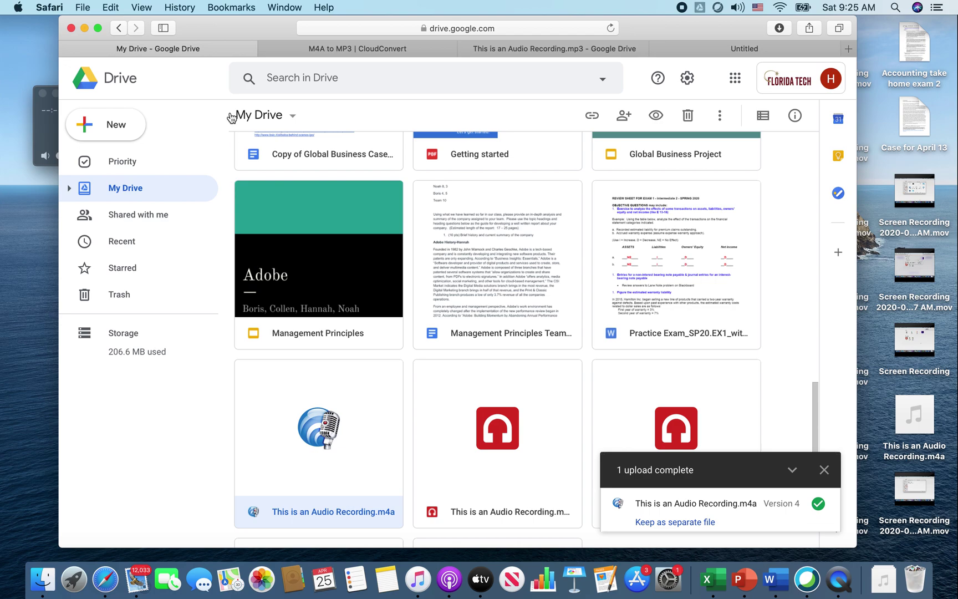
- Upload This is an Audio Recording (1).mp3 from Recents into My Drive
{"action": "left_click", "coordinate": [130, 136]}
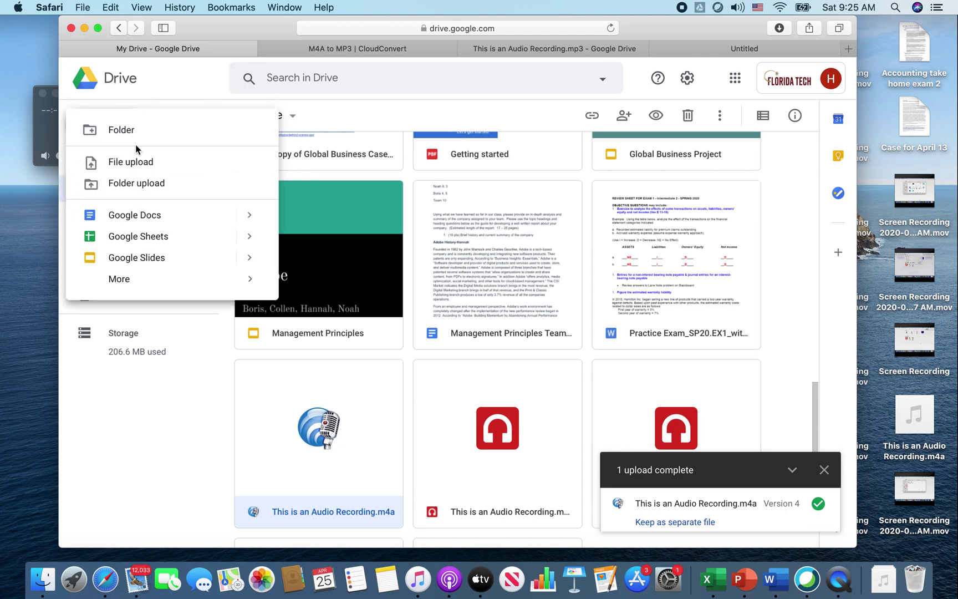
{"action": "left_click", "coordinate": [142, 163]}
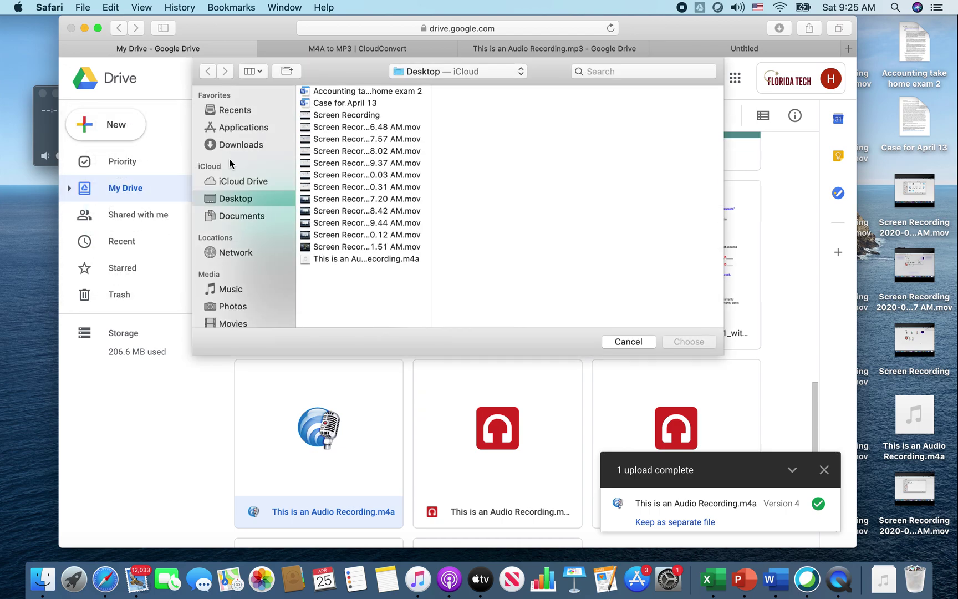
{"action": "left_click", "coordinate": [245, 113]}
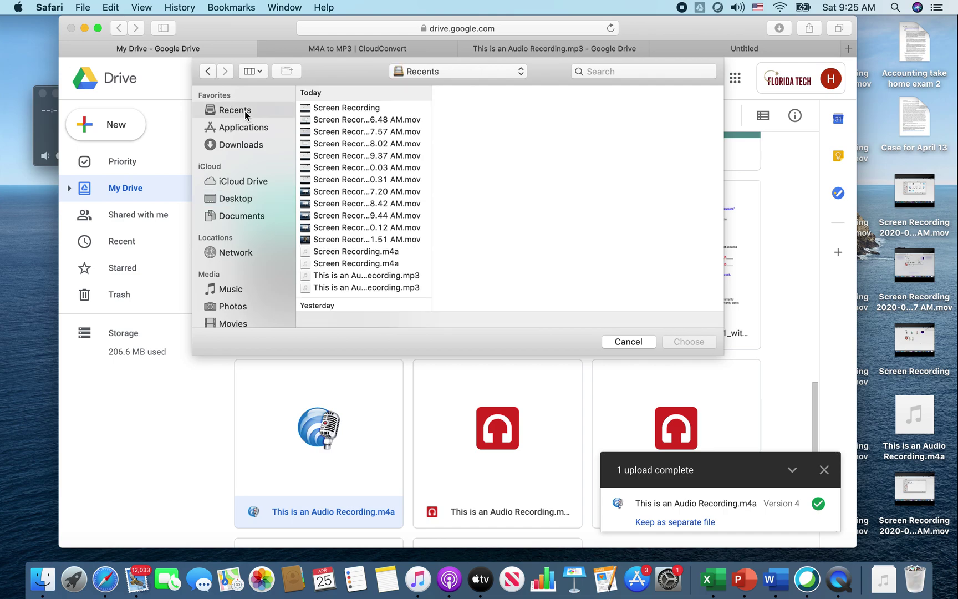
{"action": "left_click", "coordinate": [247, 144]}
{"action": "scroll", "coordinate": [349, 227], "scroll_direction": "down", "scroll_amount": 2}
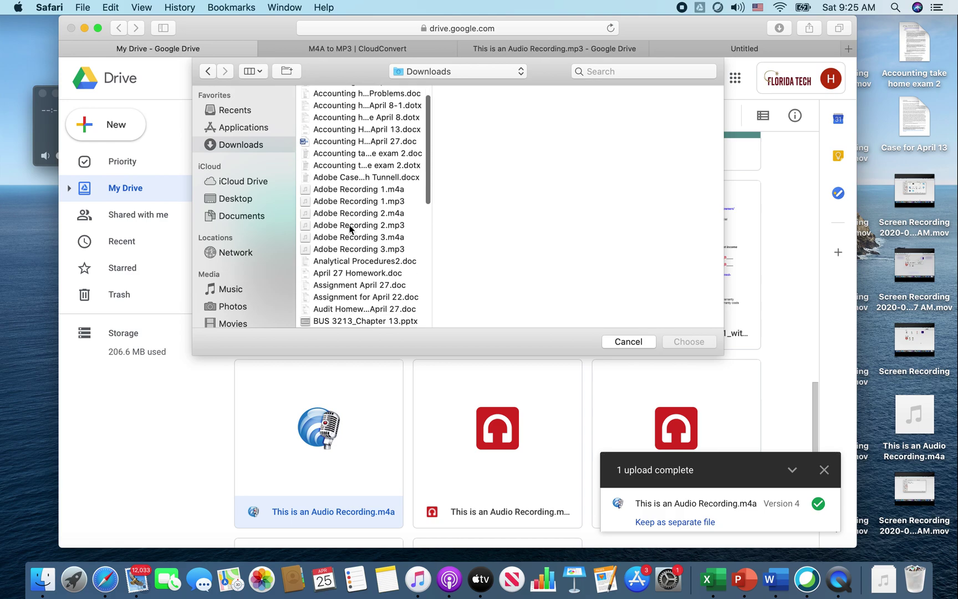
{"action": "scroll", "coordinate": [349, 227], "scroll_direction": "down", "scroll_amount": 3}
{"action": "scroll", "coordinate": [355, 216], "scroll_direction": "up", "scroll_amount": 5}
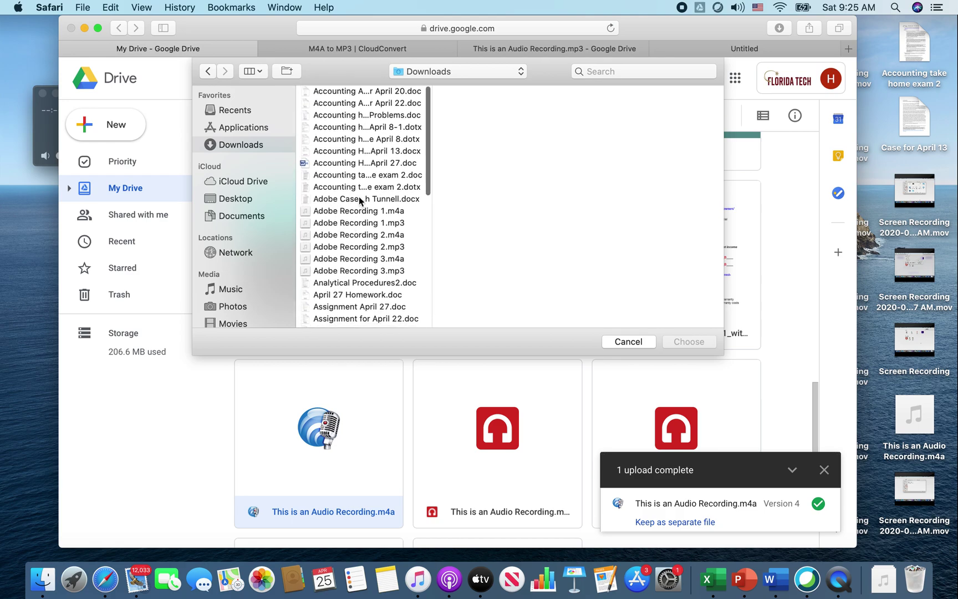
{"action": "left_click", "coordinate": [253, 199]}
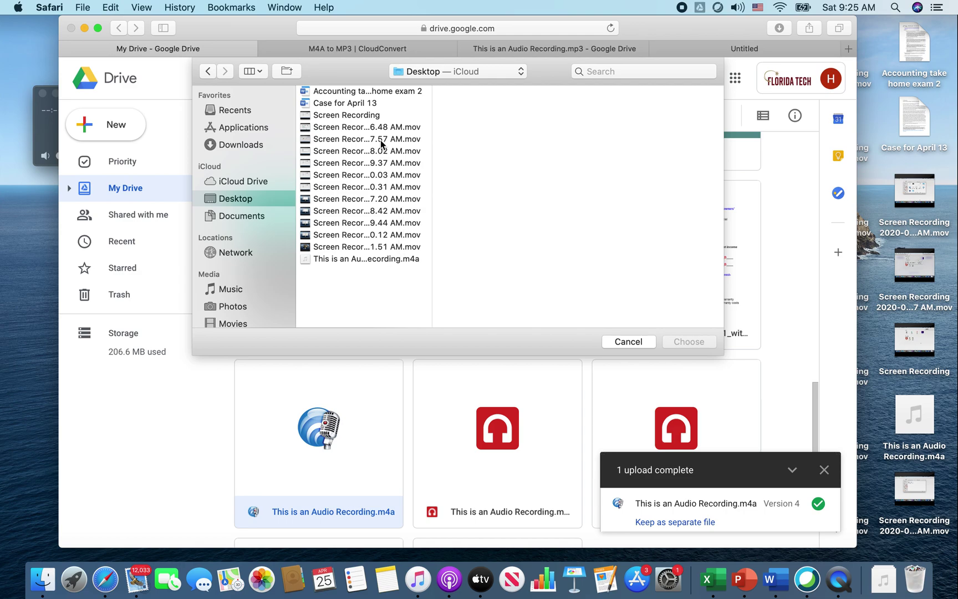
{"action": "left_click", "coordinate": [245, 112]}
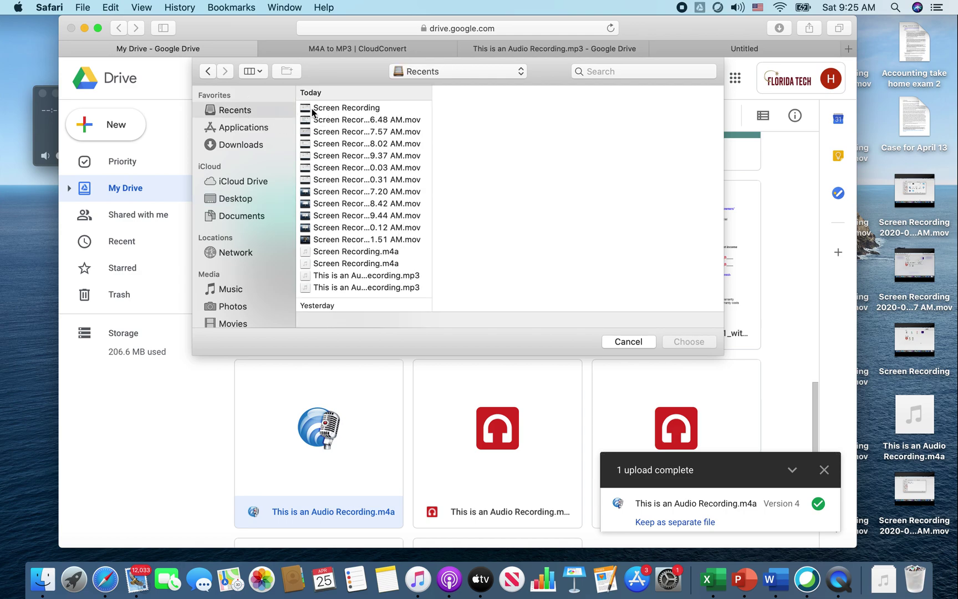
{"action": "scroll", "coordinate": [381, 143], "scroll_direction": "down", "scroll_amount": 2}
{"action": "left_click", "coordinate": [396, 244]}
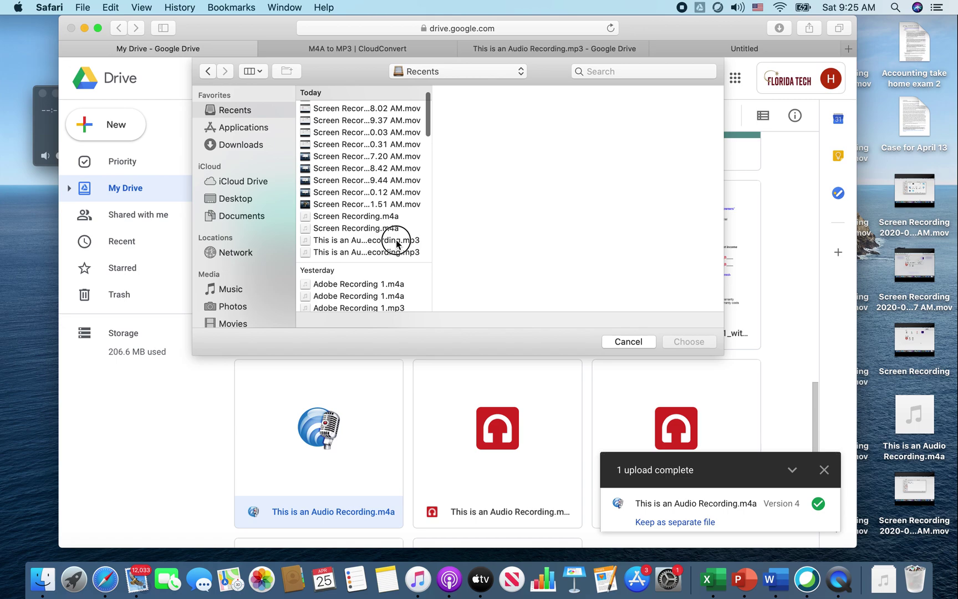
{"action": "left_click", "coordinate": [701, 342]}
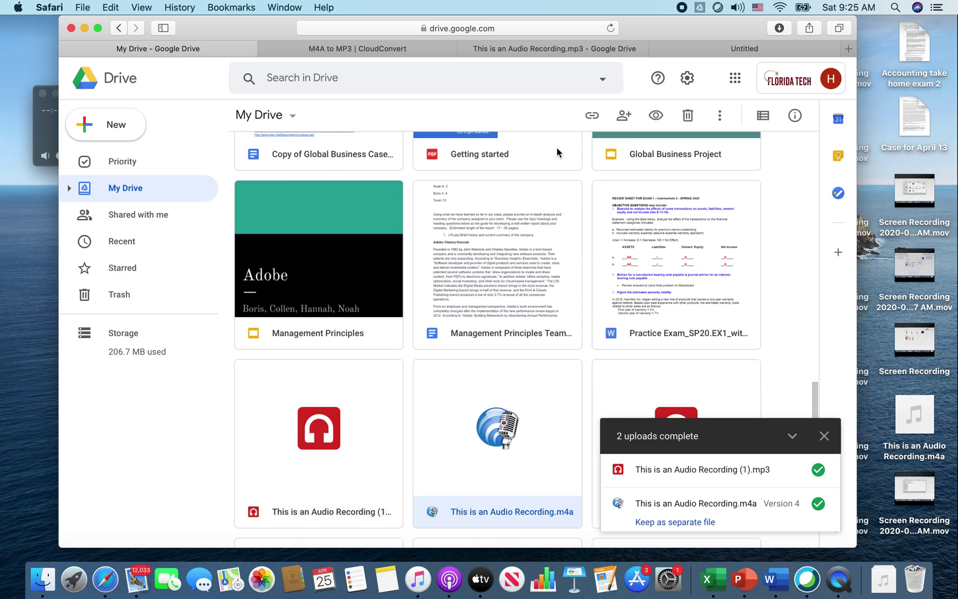
- Create a new blank Google Slides presentation from Drive
{"action": "left_click", "coordinate": [143, 129]}
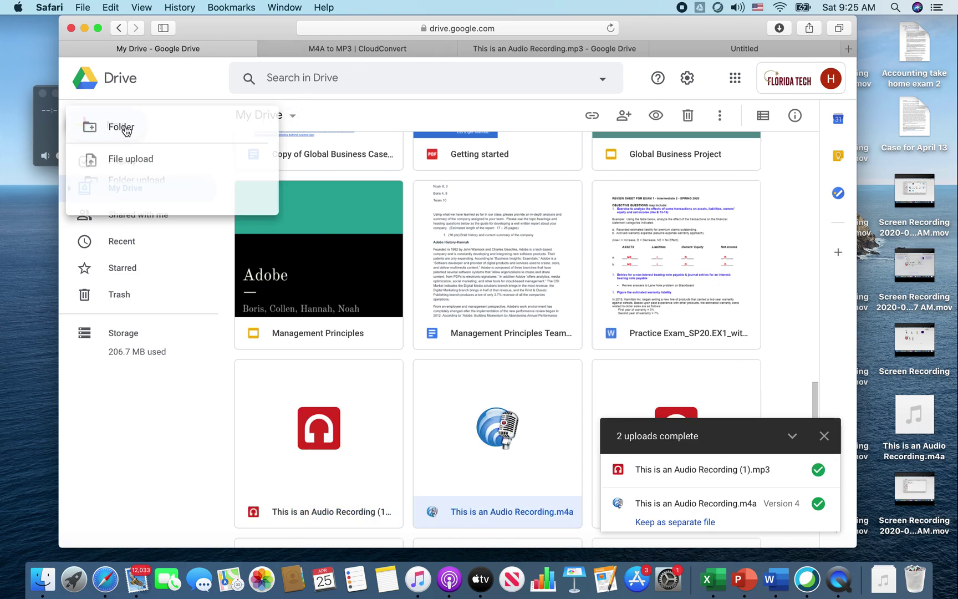
{"action": "left_click", "coordinate": [153, 260]}
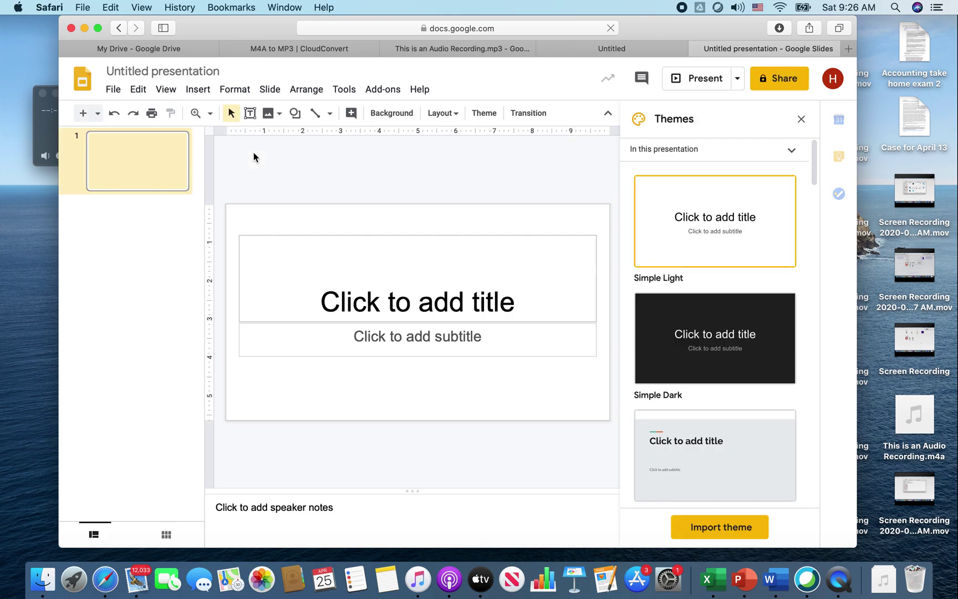
{"action": "left_click", "coordinate": [198, 91]}
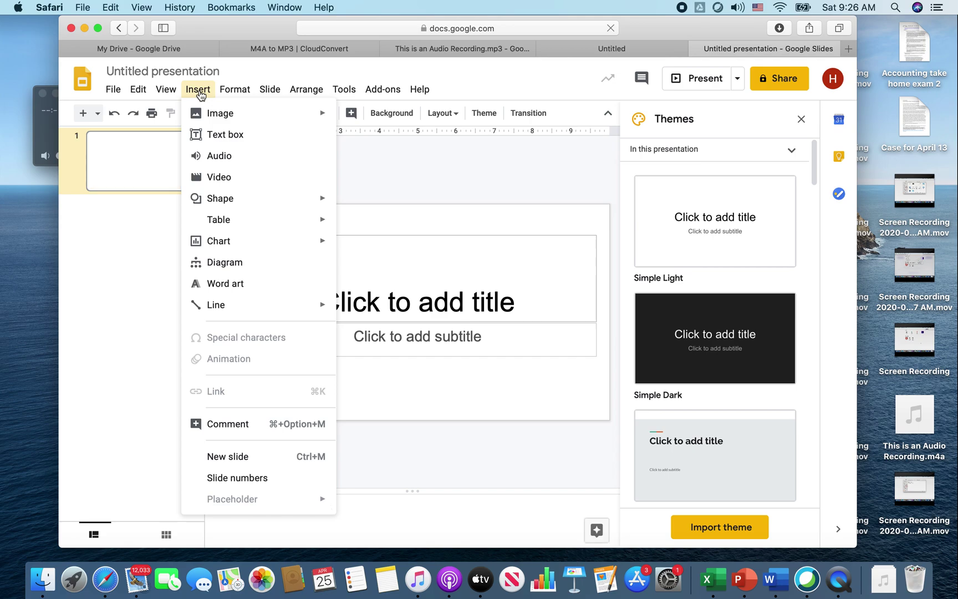
- Insert the 0:29 audio recording from My Drive onto slide 1
{"action": "mouse_move", "coordinate": [344, 89]}
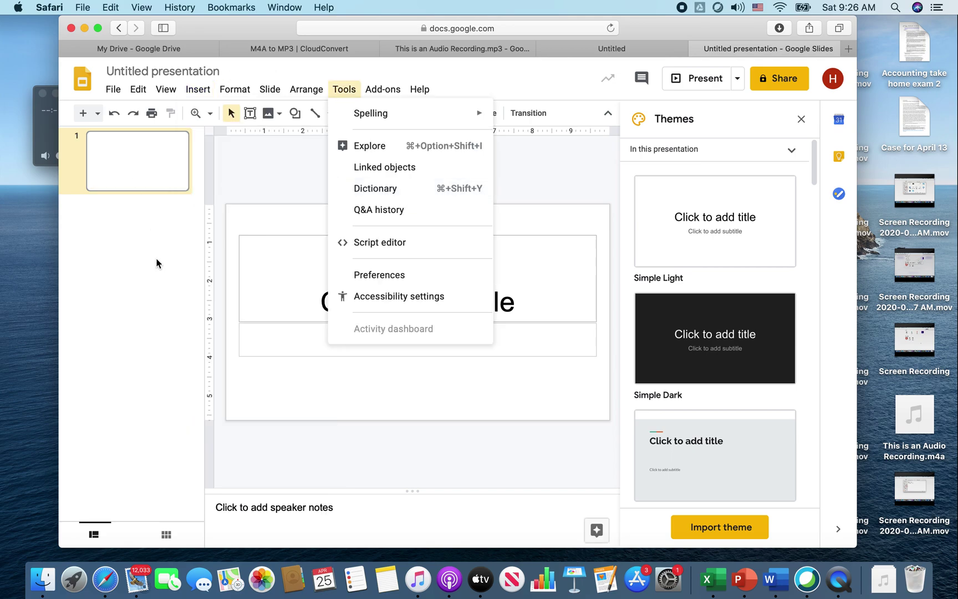
{"action": "mouse_move", "coordinate": [203, 93]}
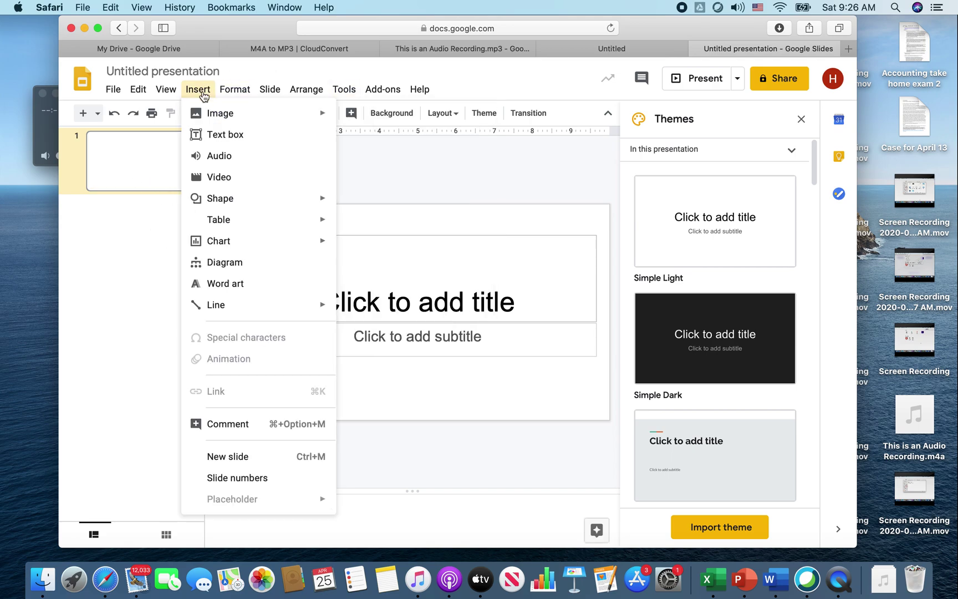
{"action": "left_click", "coordinate": [235, 164]}
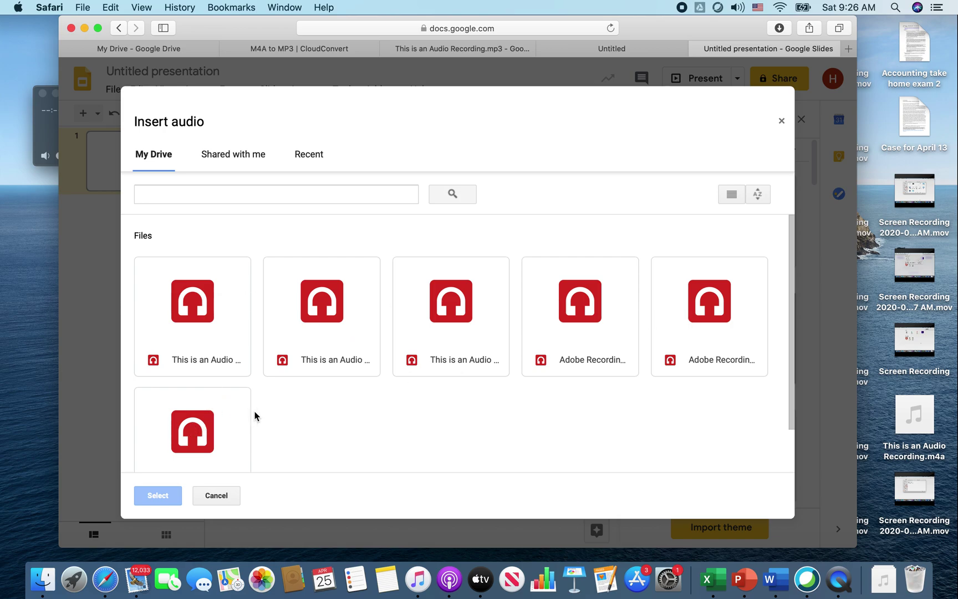
{"action": "scroll", "coordinate": [319, 397], "scroll_direction": "down", "scroll_amount": 2}
{"action": "left_click", "coordinate": [210, 404]}
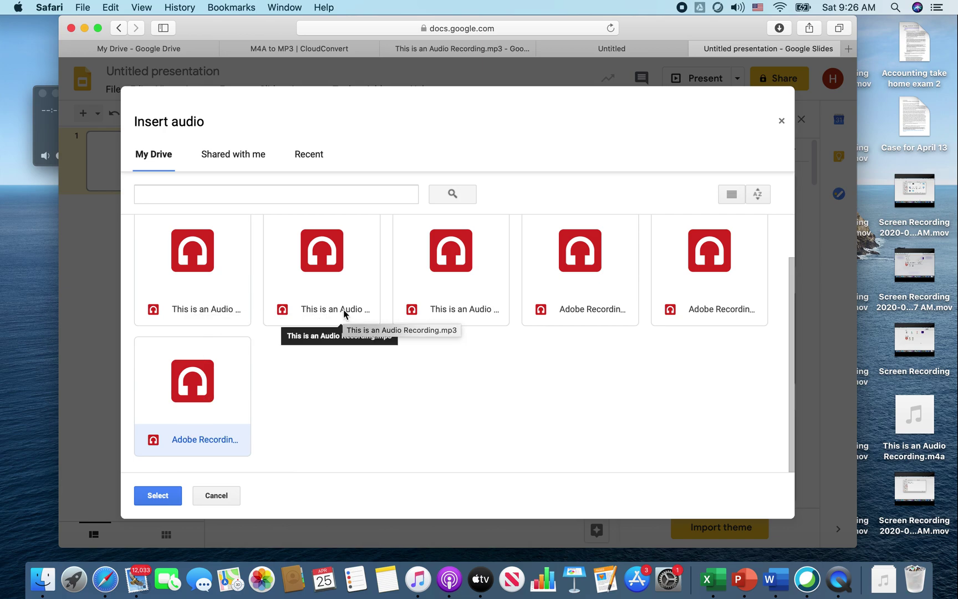
{"action": "left_click", "coordinate": [161, 494]}
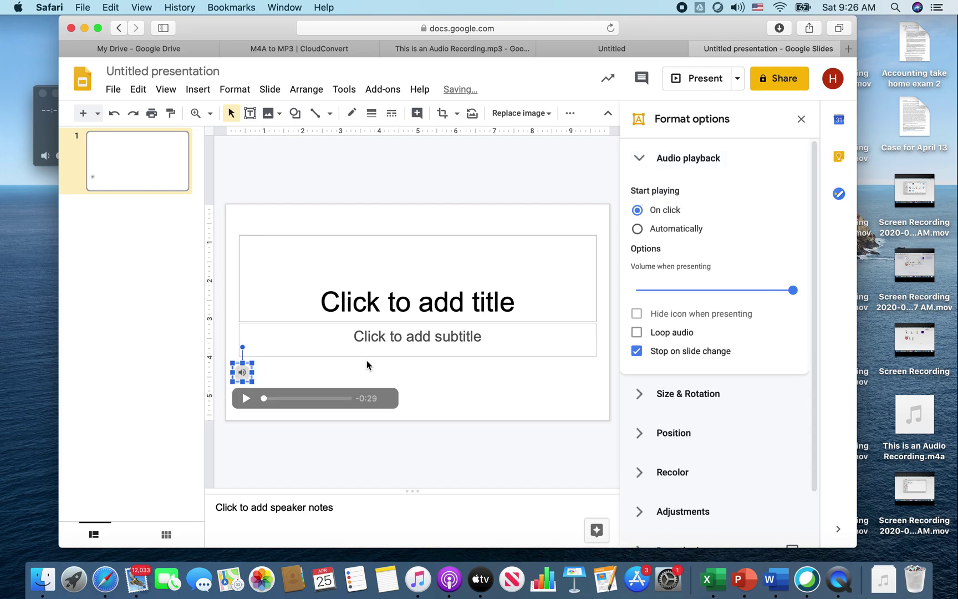
- Pause the audio preview and set the clip's Start playing option to Automatically
{"action": "left_click", "coordinate": [246, 399]}
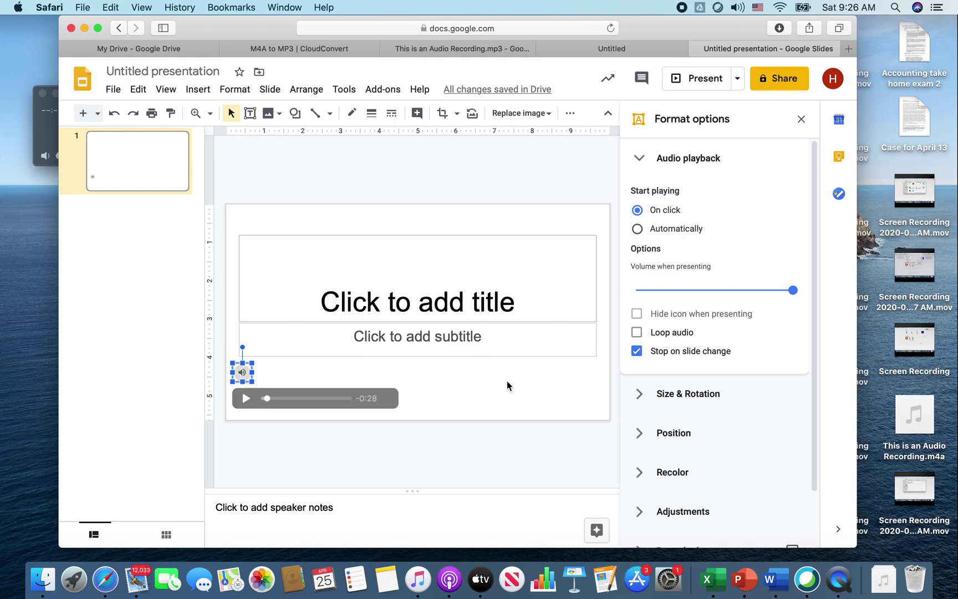
{"action": "left_click", "coordinate": [637, 229]}
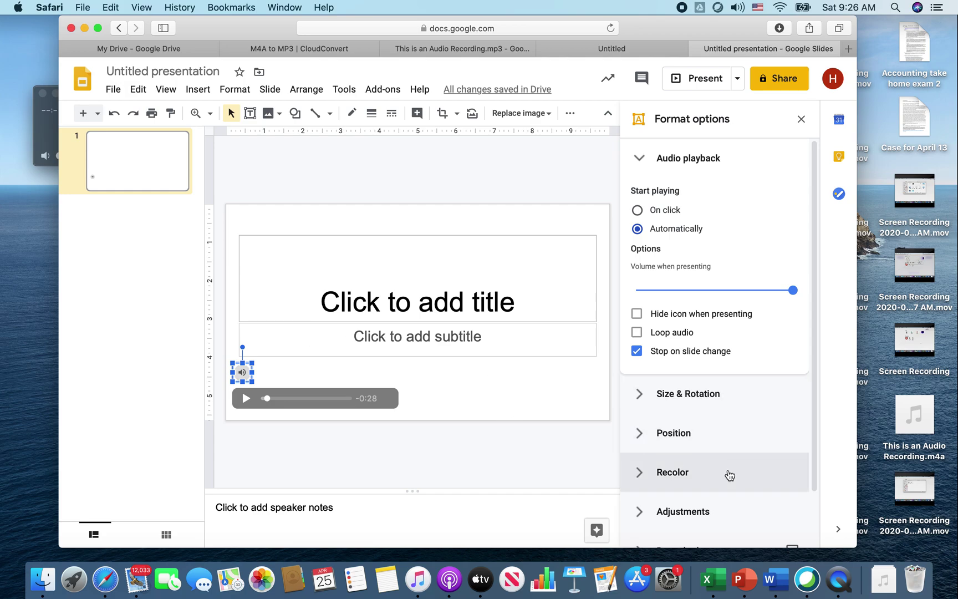
{"action": "scroll", "coordinate": [727, 474], "scroll_direction": "down", "scroll_amount": 3}
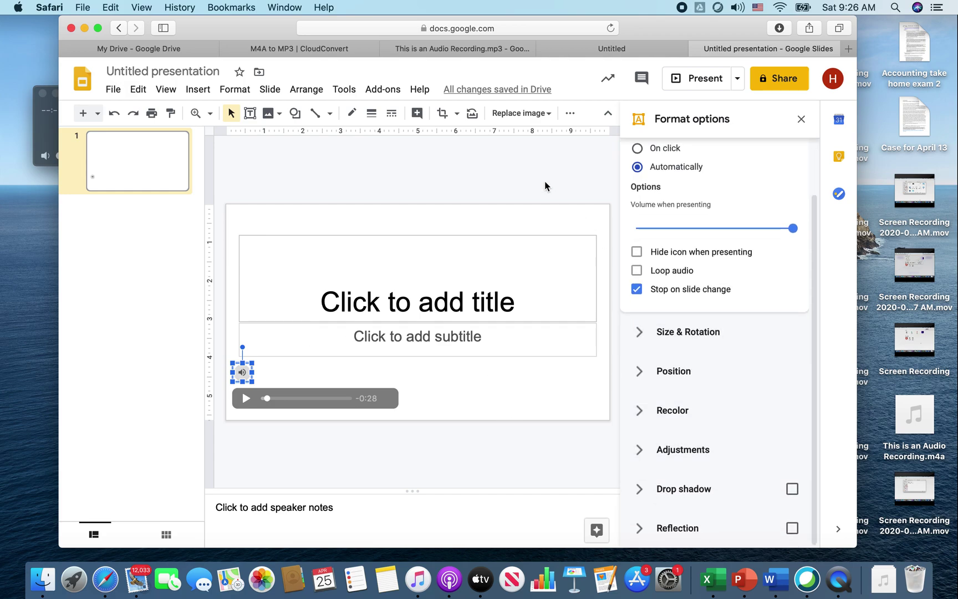